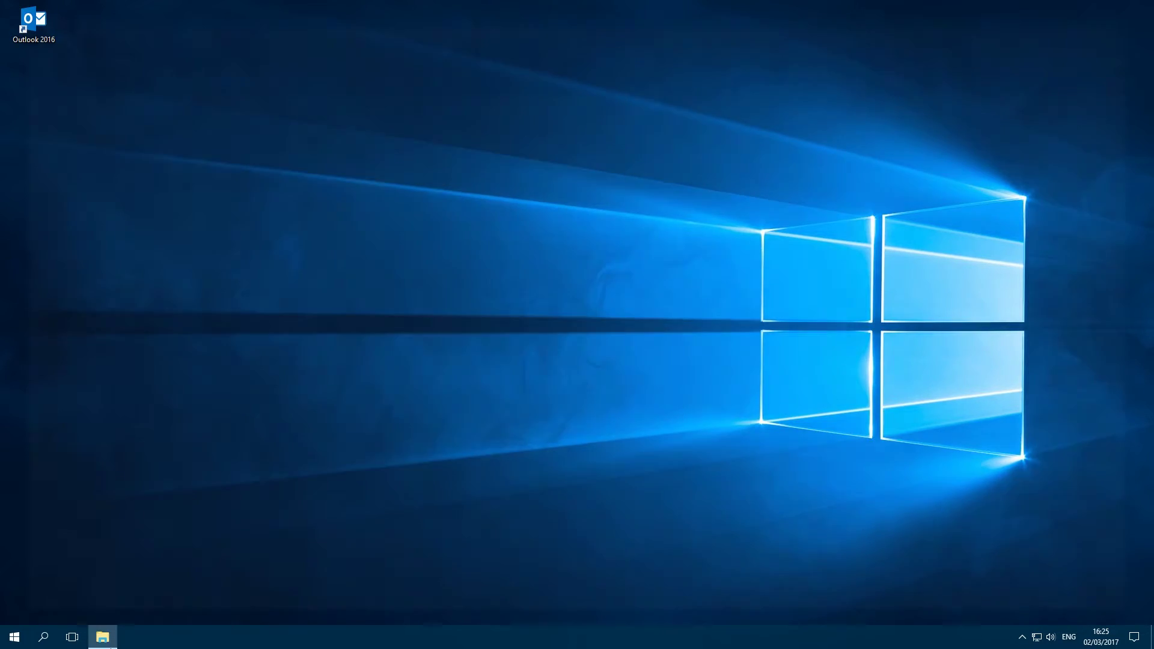
In This PC, rename the Local Disk (F:) drive to BACKUP
{"action": "left_click", "coordinate": [39, 441]}
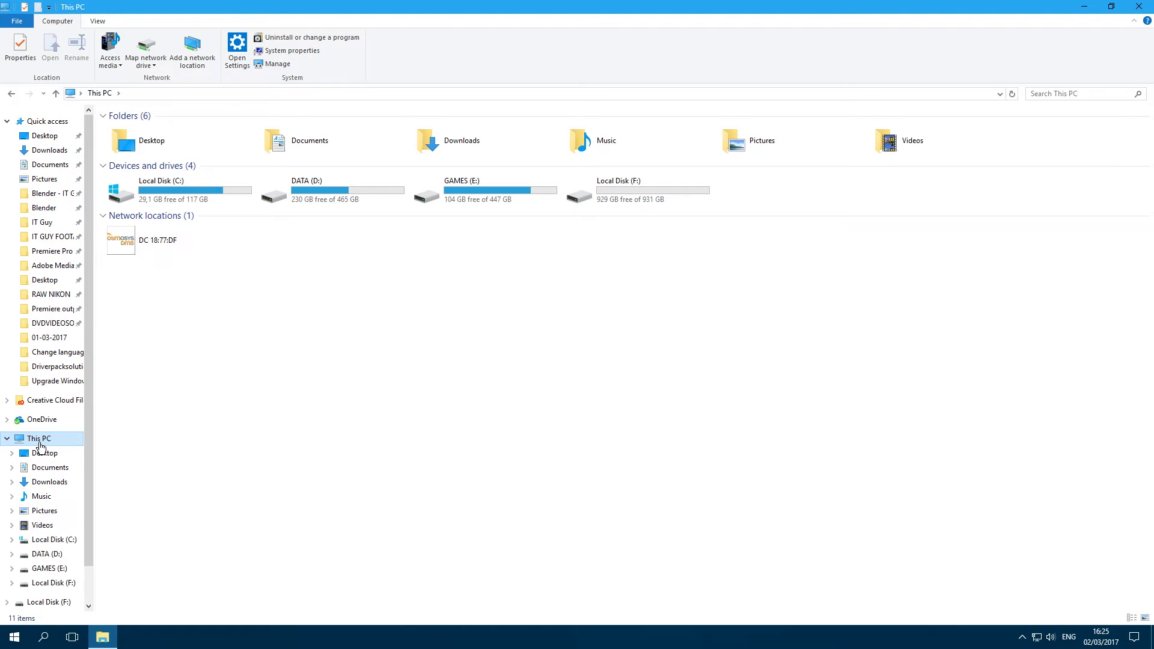
{"action": "left_click", "coordinate": [638, 182]}
{"action": "right_click", "coordinate": [616, 184]}
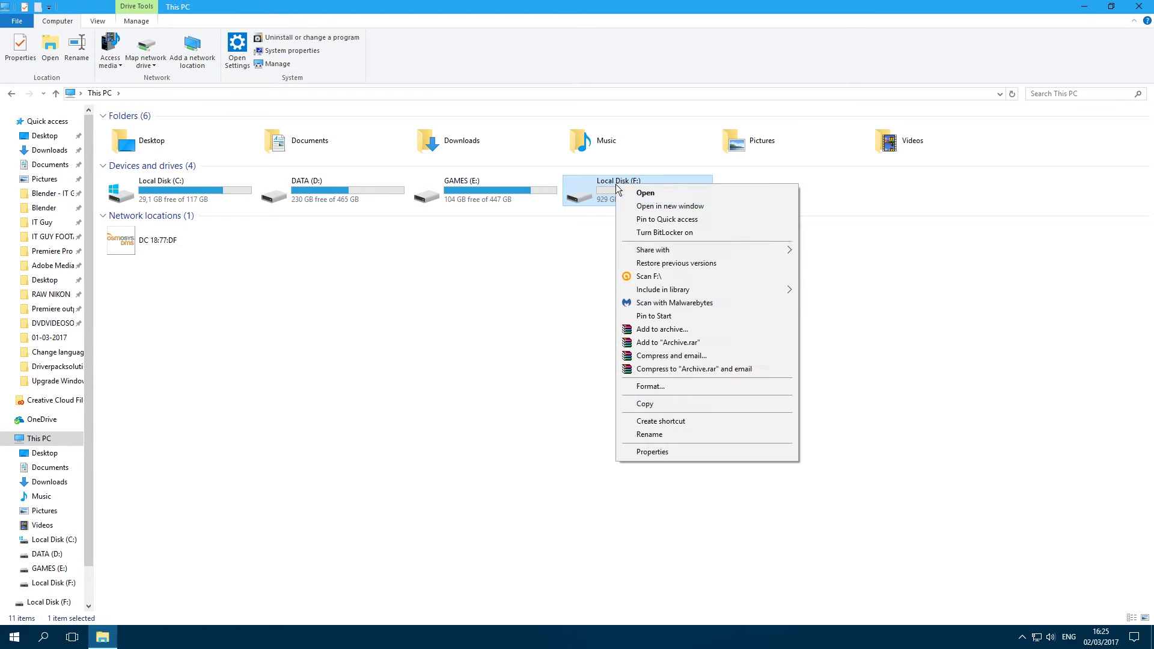
{"action": "left_click", "coordinate": [663, 439]}
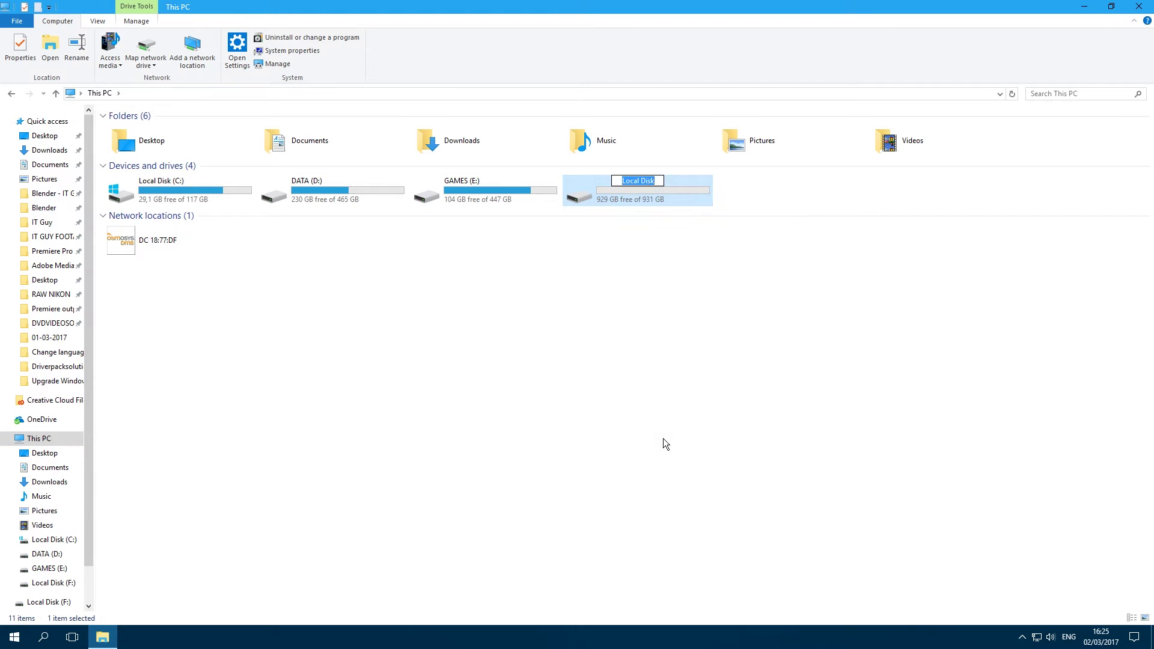
{"action": "type", "text": "BACKUP"}
{"action": "key", "text": "Return"}
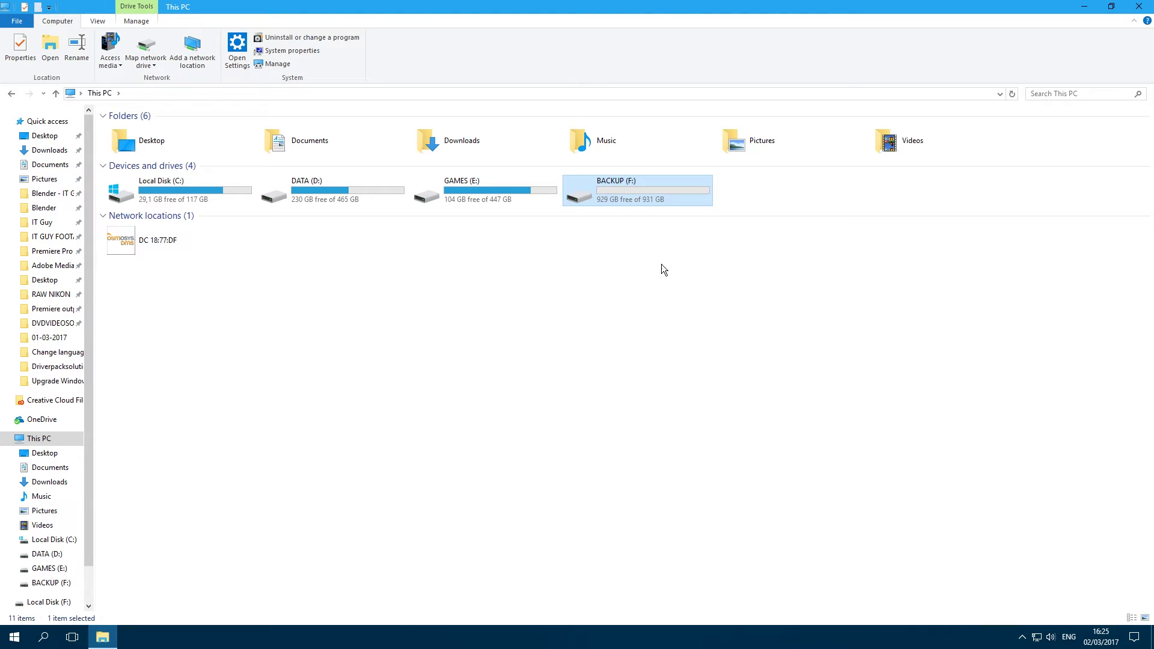
{"action": "left_click", "coordinate": [633, 232]}
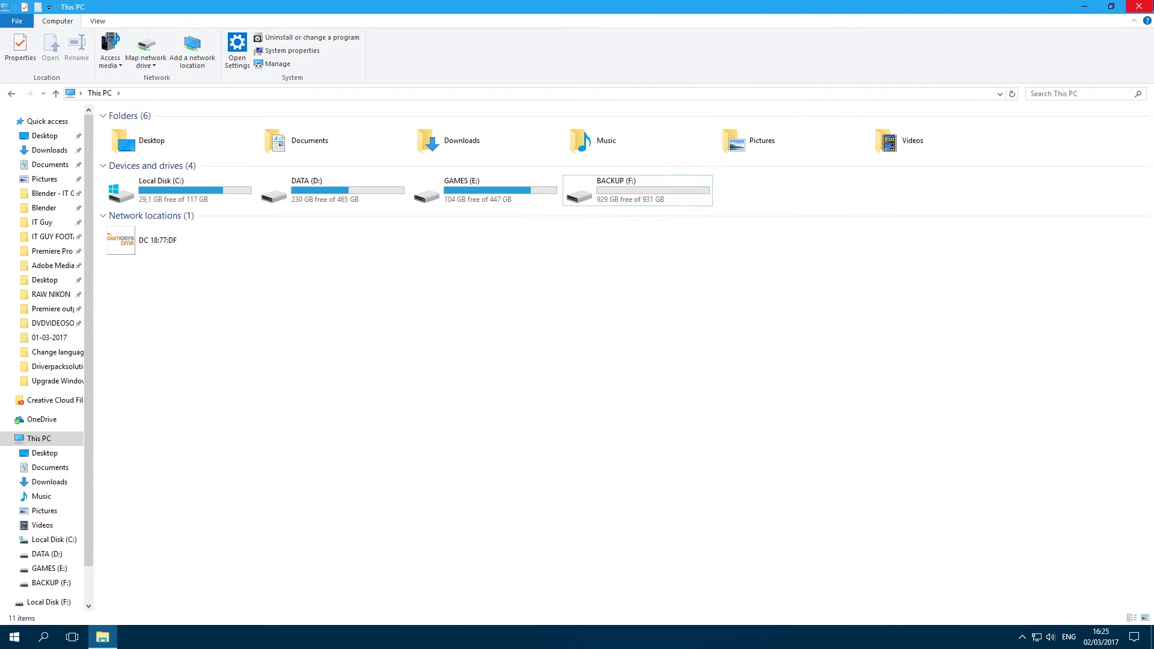
Close Explorer and switch on 'Automatically back up my files' in Update & security > Backup
{"action": "left_click", "coordinate": [1139, 6]}
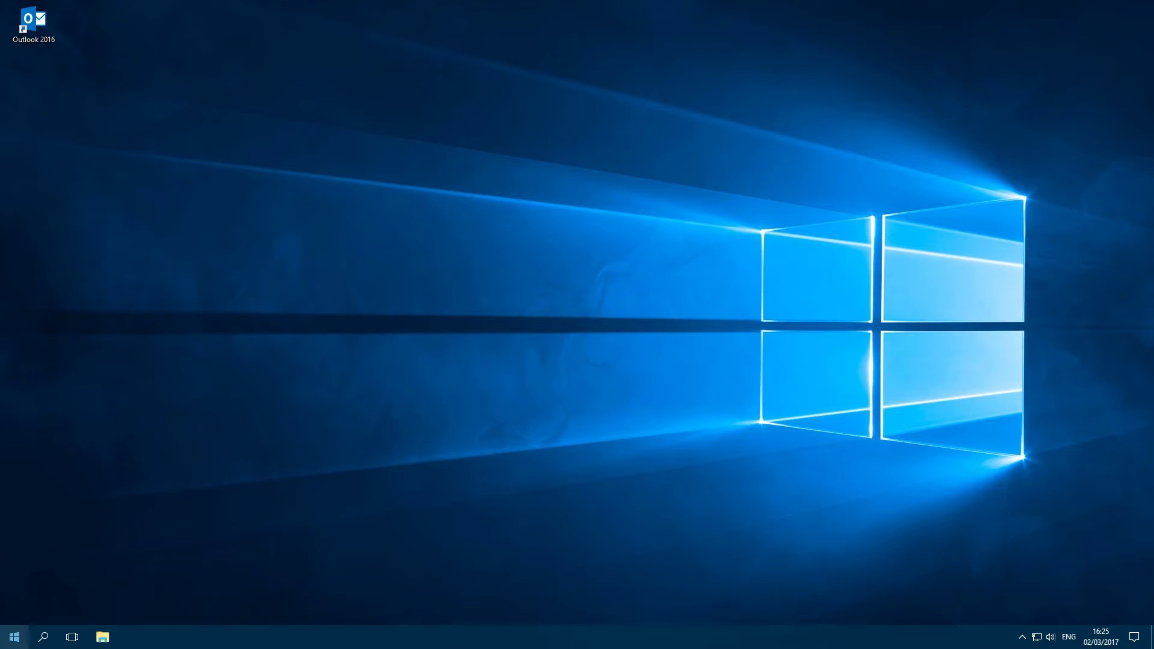
{"action": "left_click", "coordinate": [14, 638]}
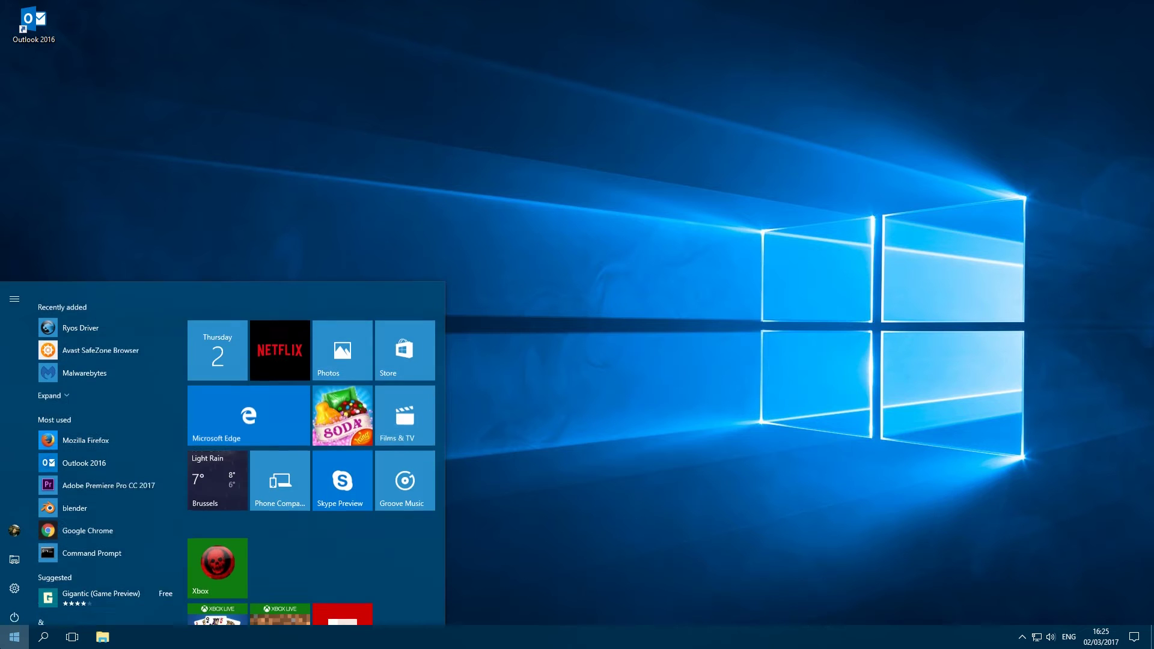
{"action": "left_click", "coordinate": [14, 582]}
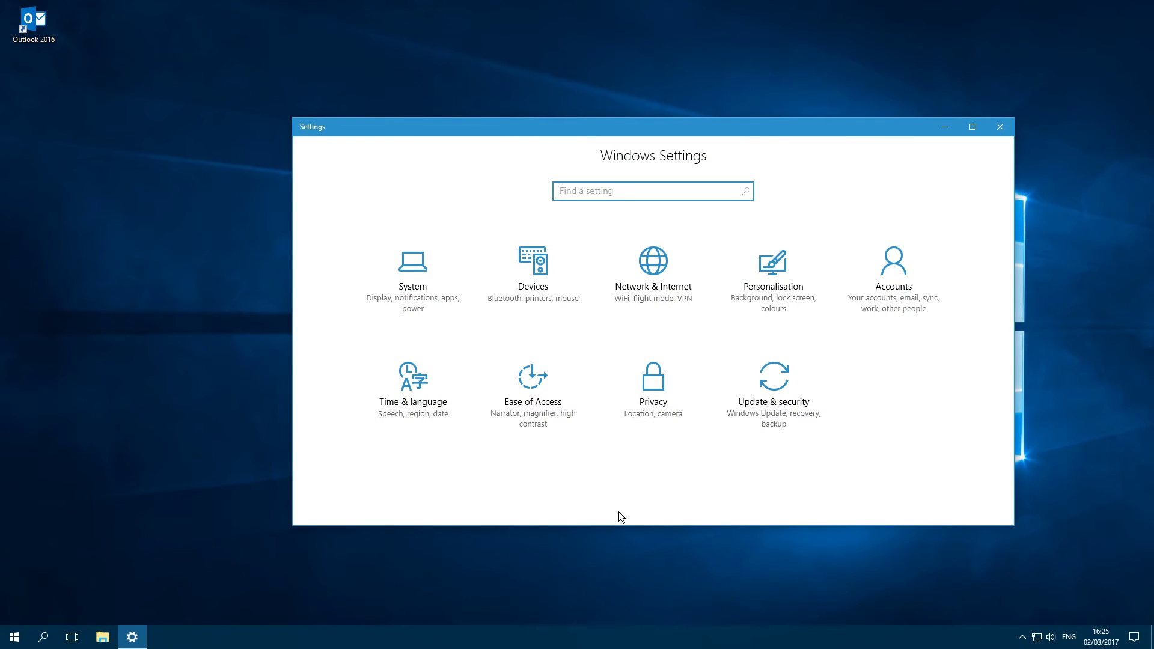
{"action": "left_click", "coordinate": [774, 387]}
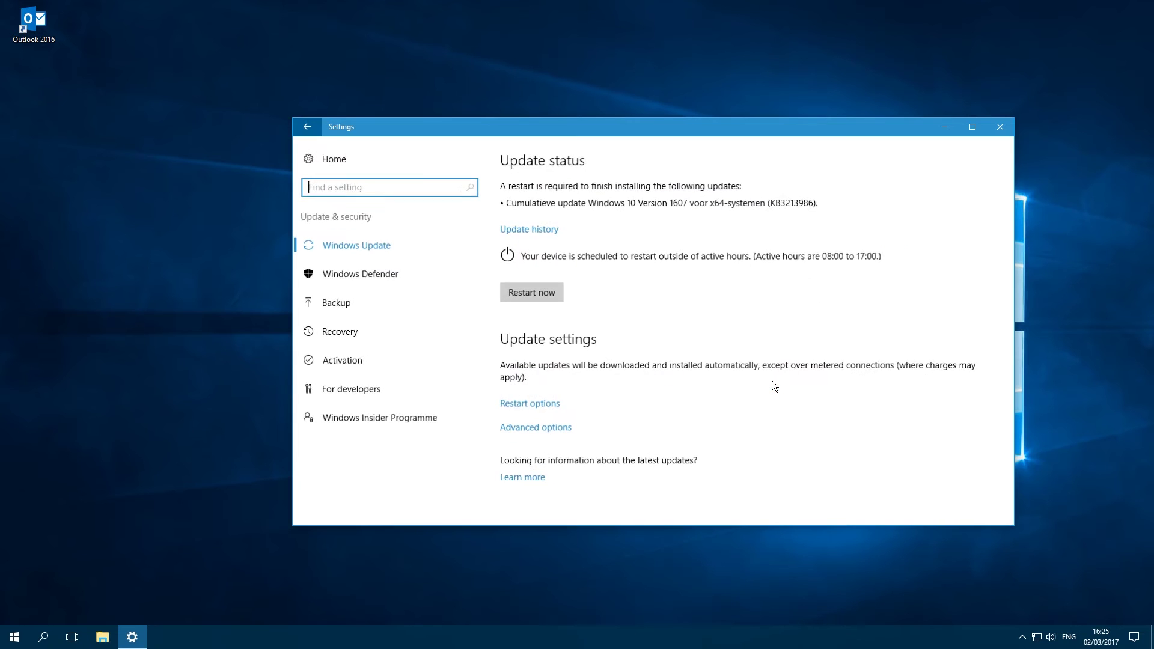
{"action": "left_click", "coordinate": [326, 305]}
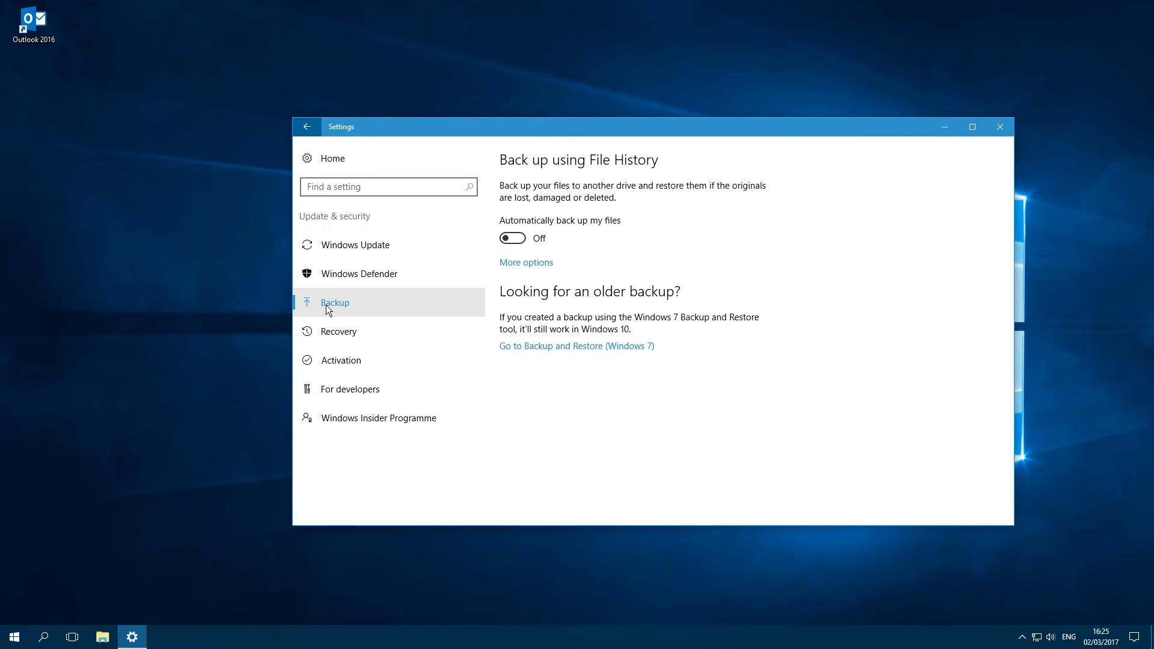
{"action": "left_click", "coordinate": [515, 240]}
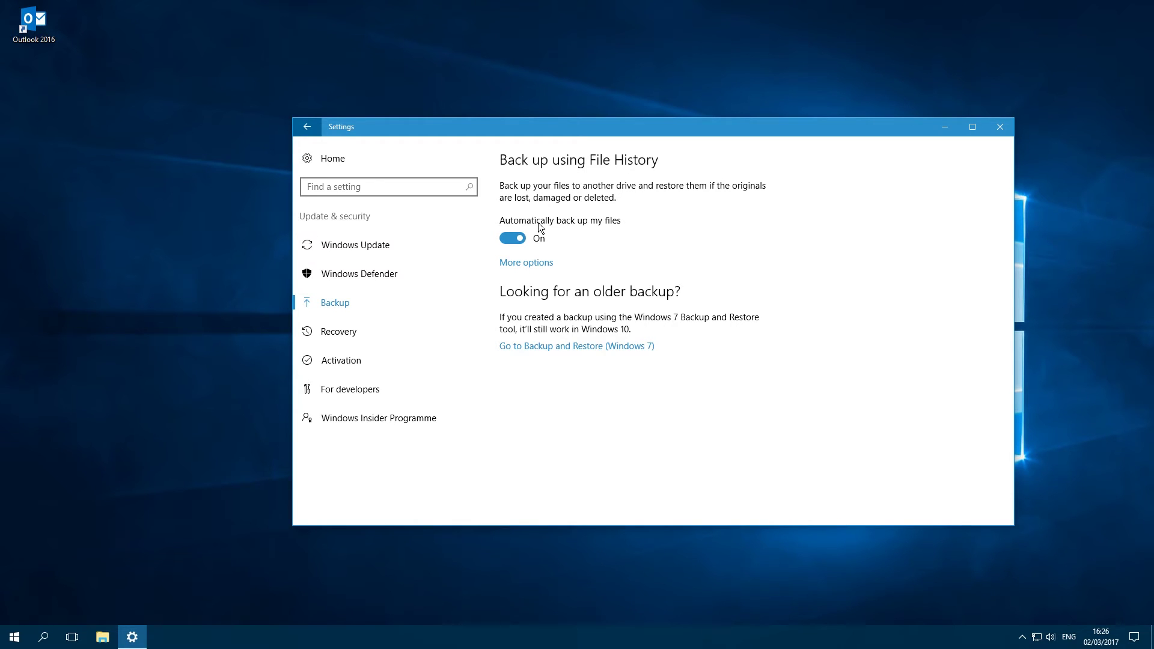
In the maximized Backup options page, start an immediate backup with Back up now
{"action": "left_click", "coordinate": [540, 264]}
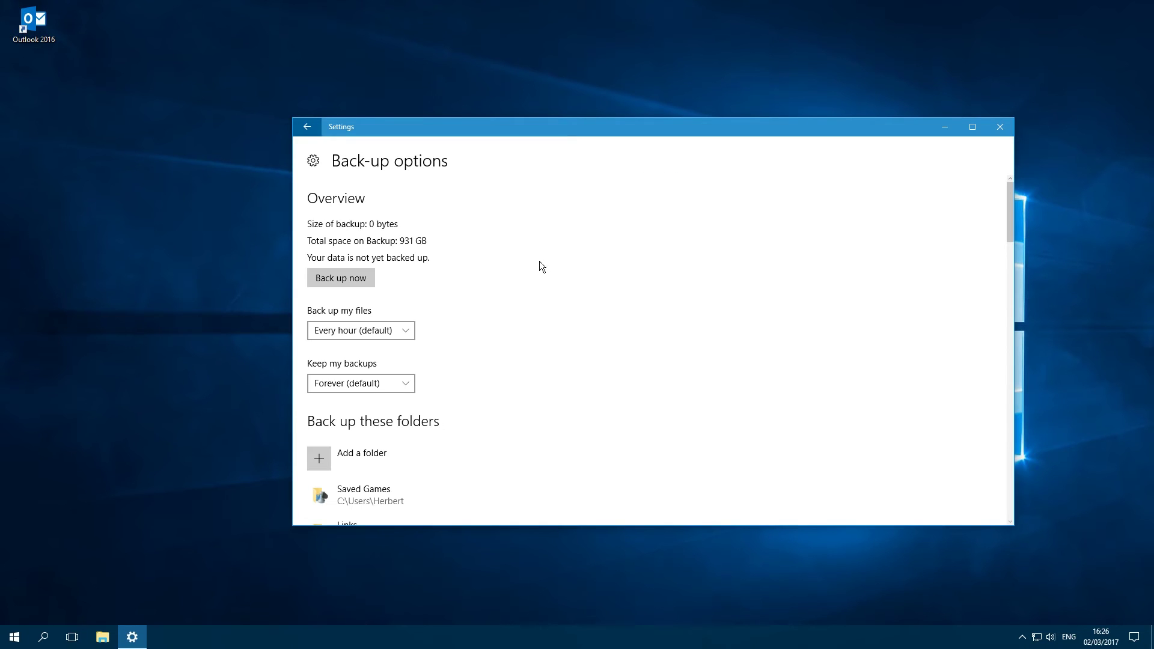
{"action": "left_click", "coordinate": [974, 126]}
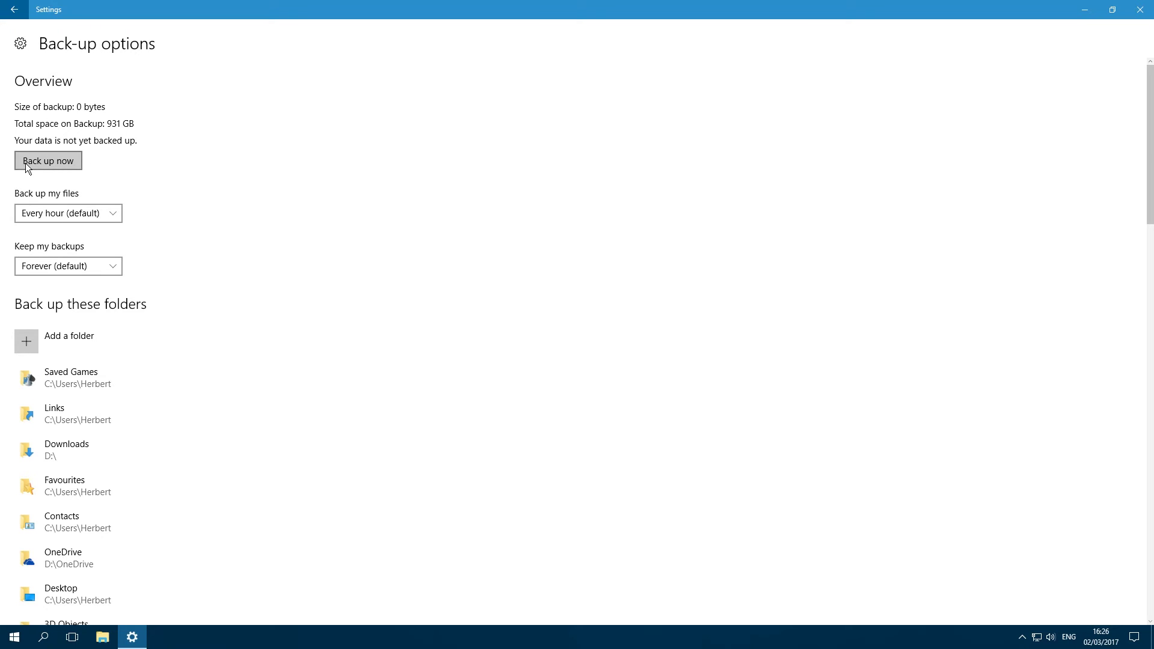
{"action": "left_click", "coordinate": [61, 169]}
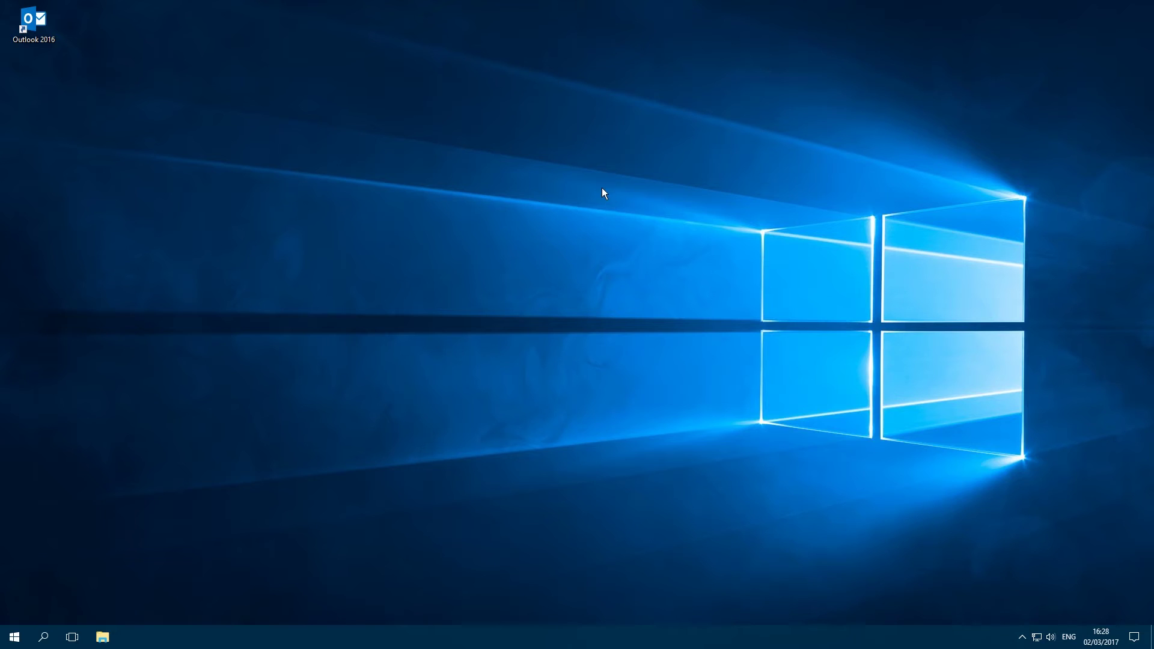
{"action": "left_click", "coordinate": [106, 635]}
{"action": "left_click", "coordinate": [39, 438]}
Open File History in the maximized Control Panel and list the drives BACKUP (F:), Backup (G:), GAMES (E:)
{"action": "right_click", "coordinate": [15, 637]}
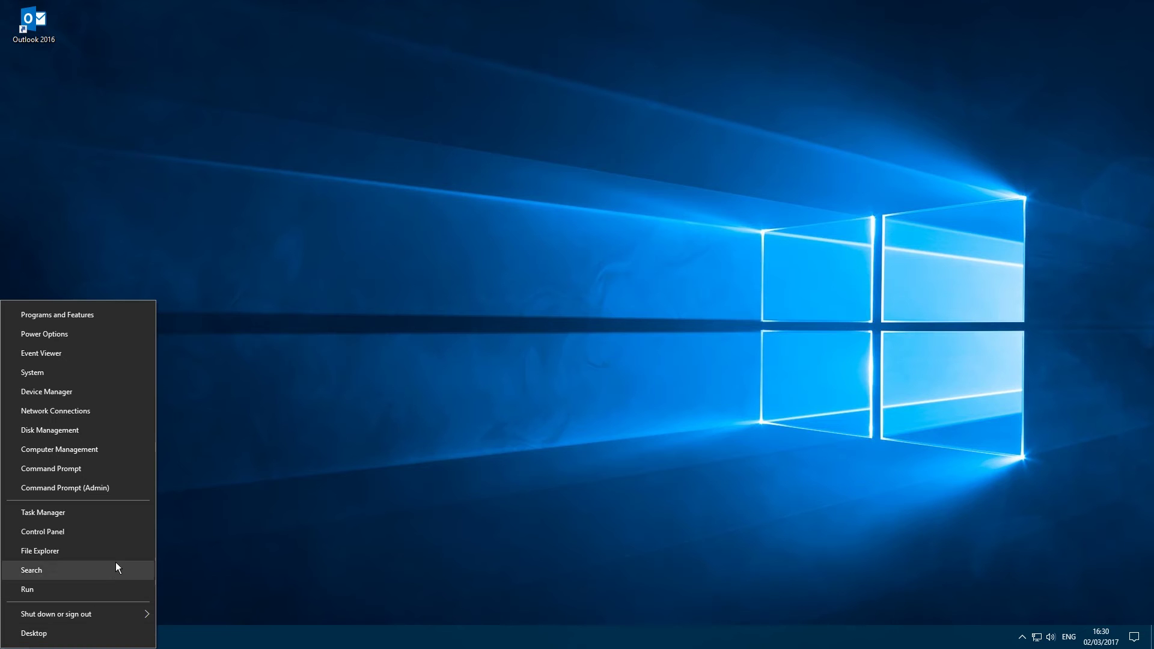
{"action": "left_click", "coordinate": [61, 532]}
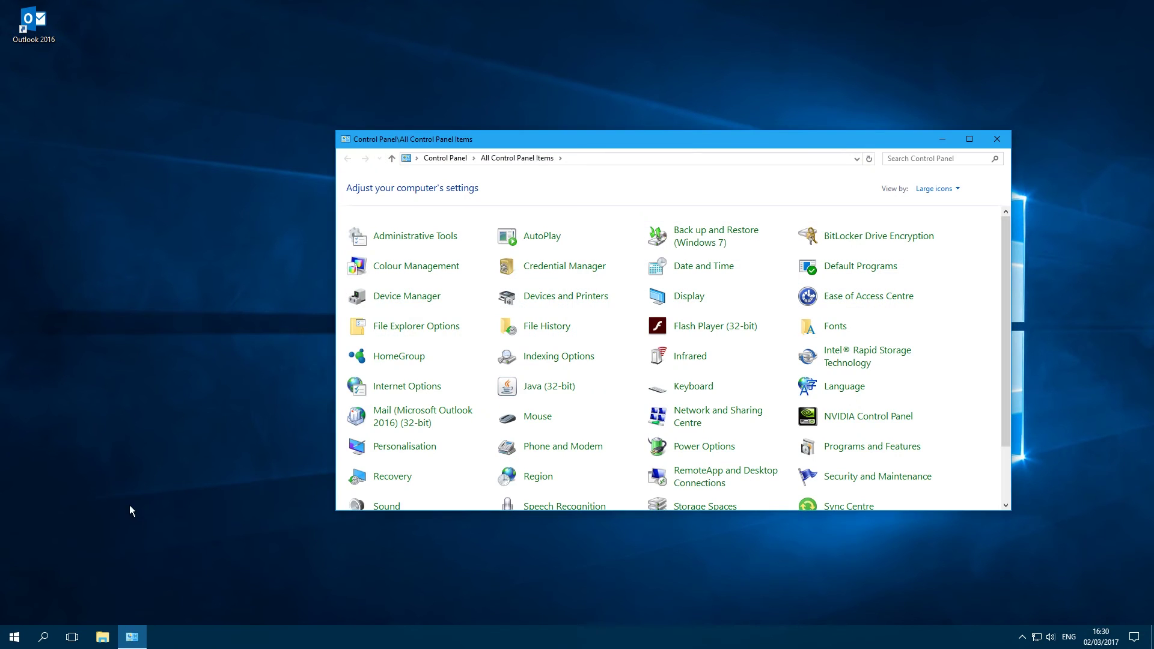
{"action": "left_click", "coordinate": [970, 138]}
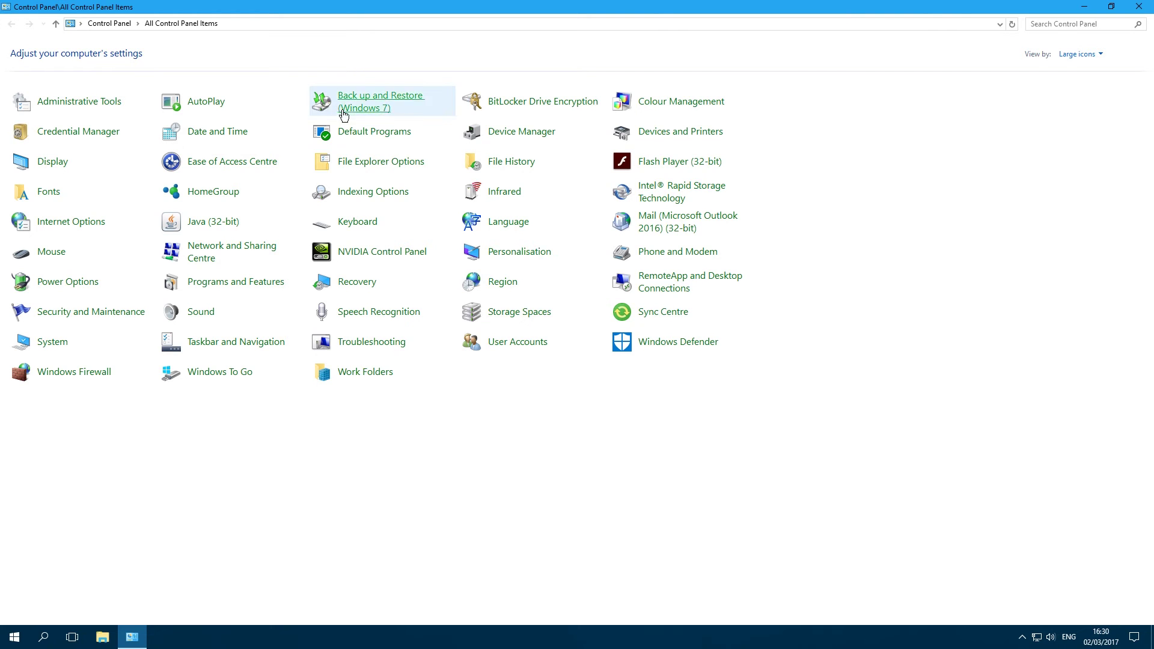
{"action": "left_click", "coordinate": [497, 160]}
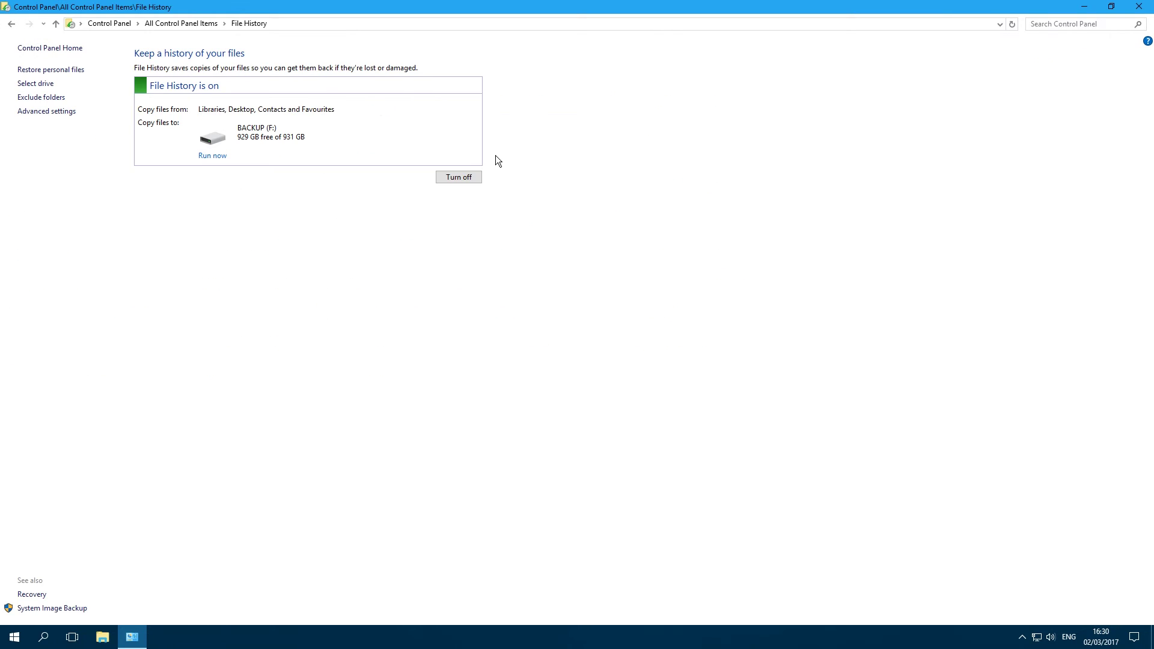
{"action": "left_click", "coordinate": [29, 84]}
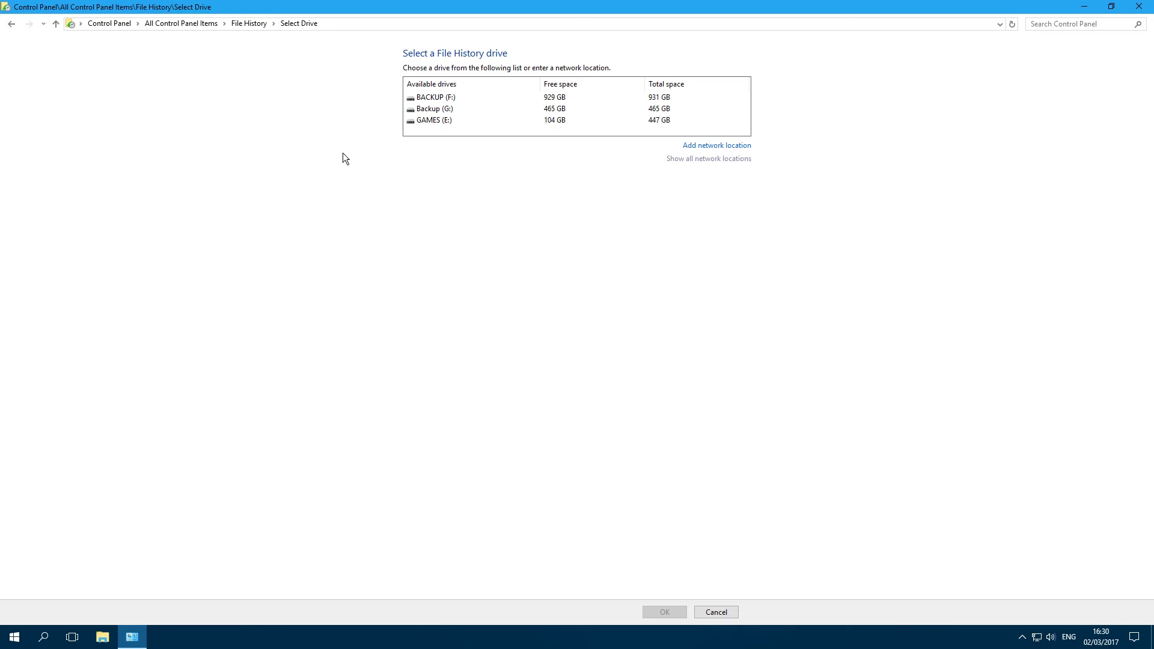
Switch the File History drive to Backup (G:), moving the existing backups over from F:
{"action": "left_click", "coordinate": [451, 110]}
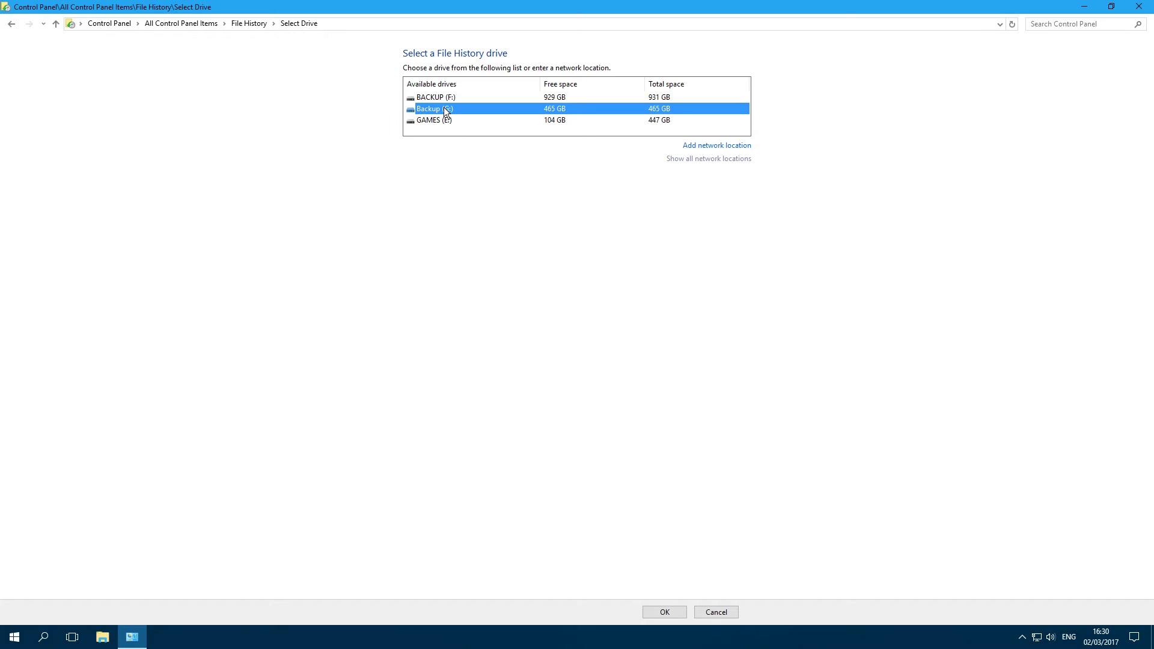
{"action": "left_click", "coordinate": [665, 613]}
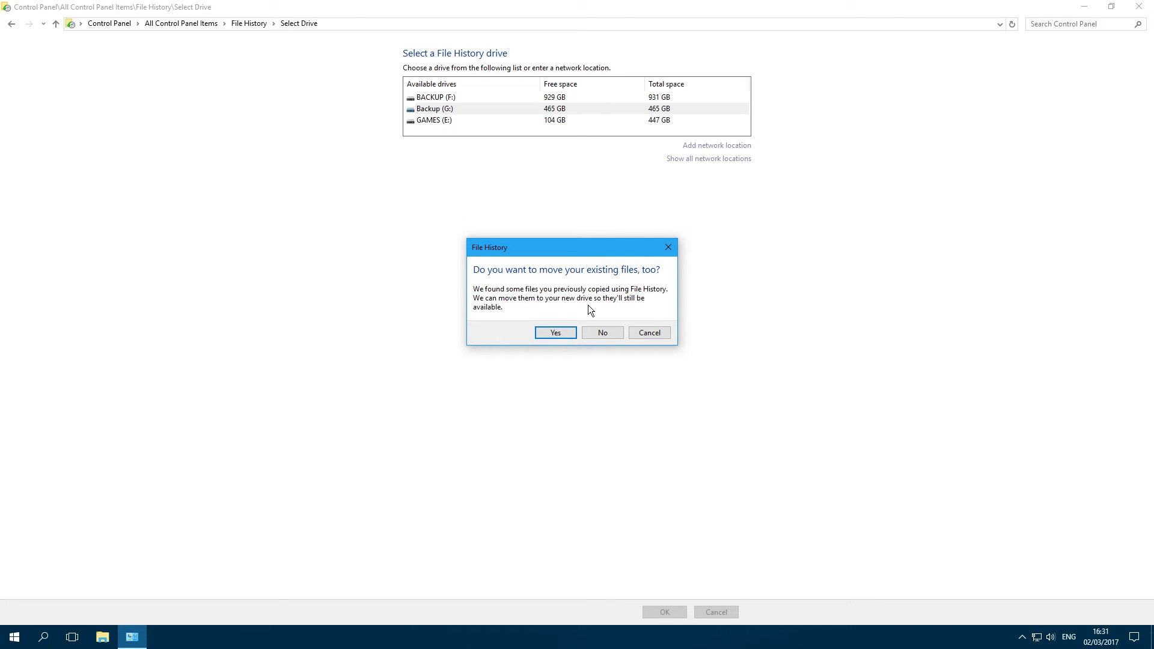
{"action": "left_click", "coordinate": [560, 335]}
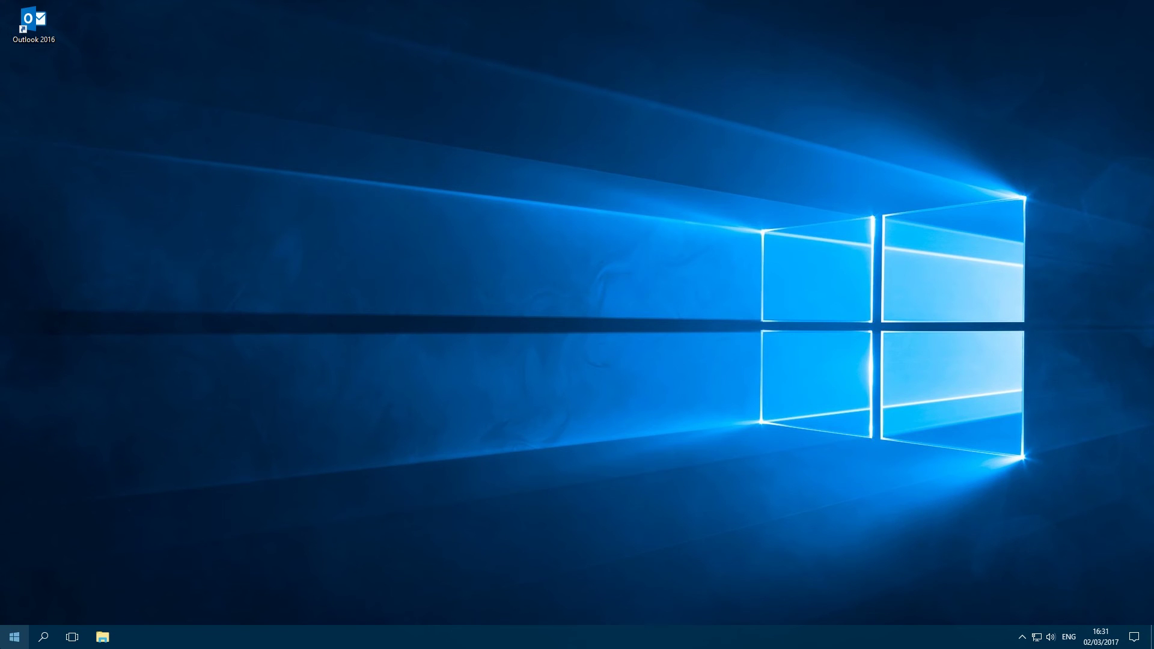
Add the whole DATA (D:) drive to the backed-up folders under Backup options
{"action": "left_click", "coordinate": [15, 637]}
{"action": "left_click", "coordinate": [17, 581]}
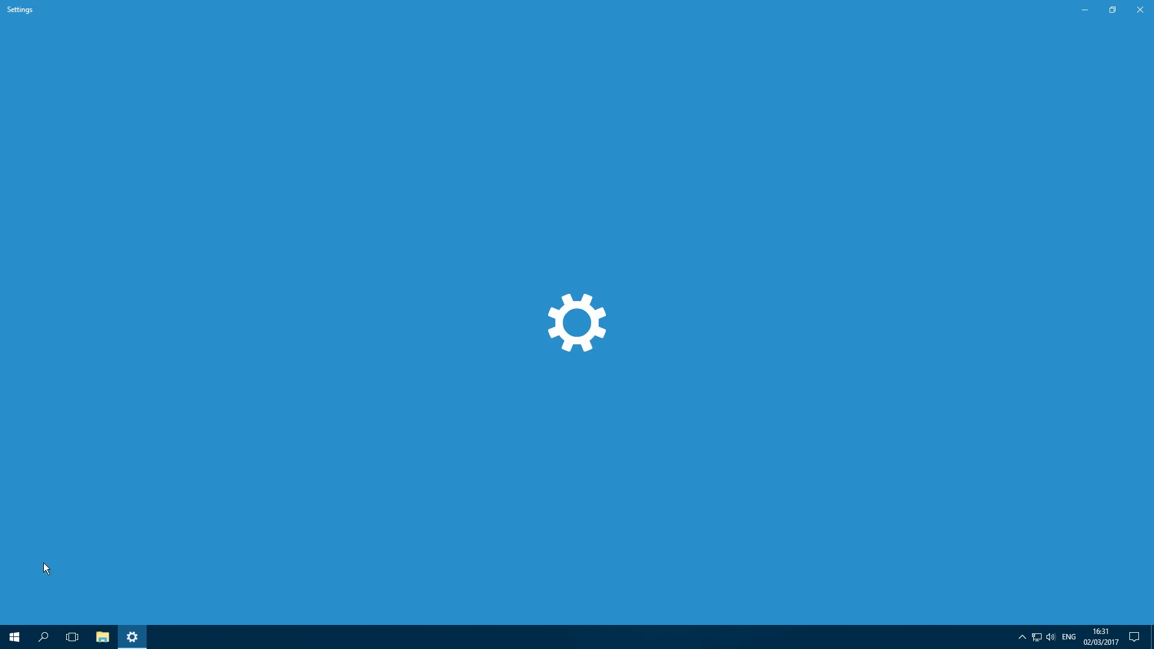
{"action": "left_click", "coordinate": [711, 291]}
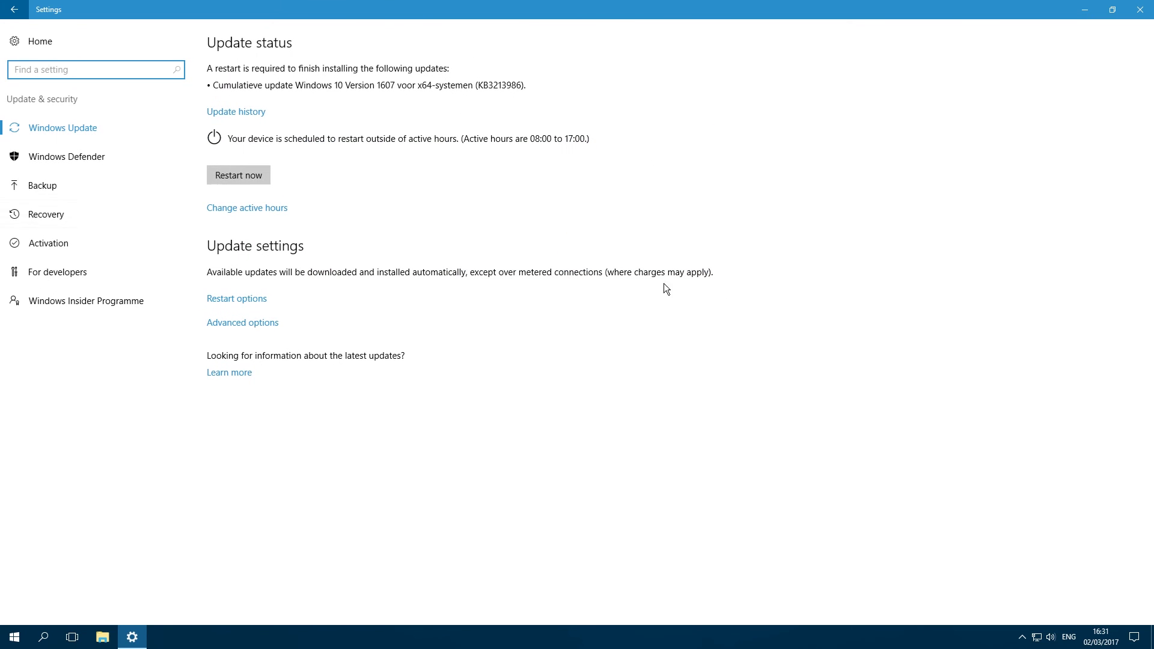
{"action": "left_click", "coordinate": [49, 186]}
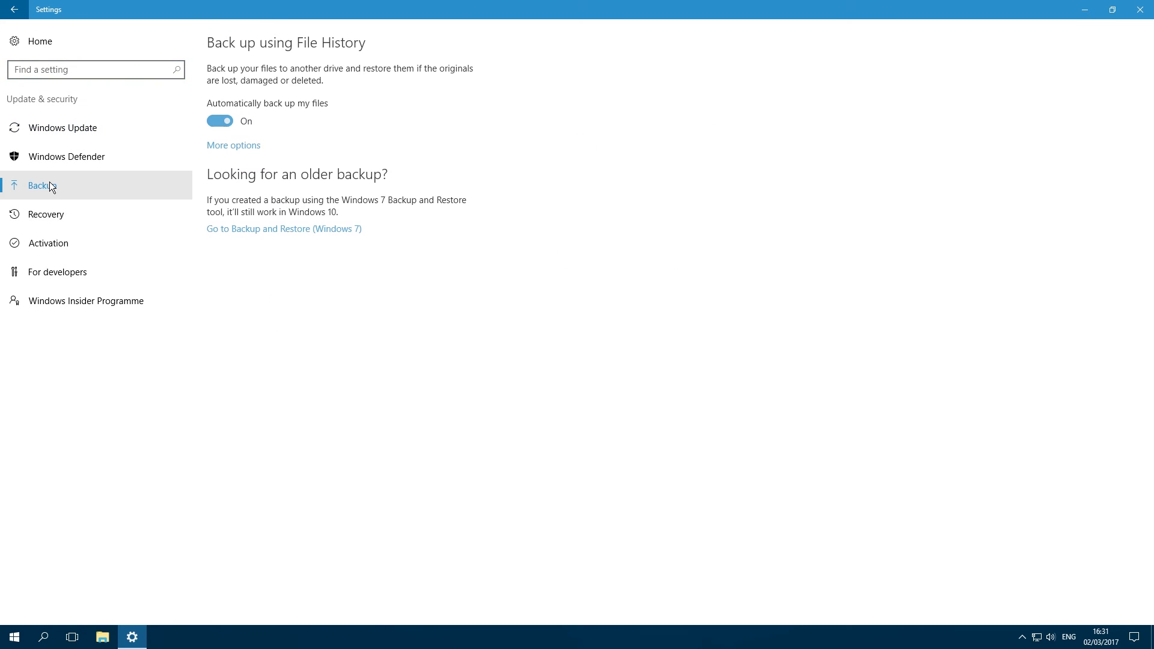
{"action": "left_click", "coordinate": [247, 145]}
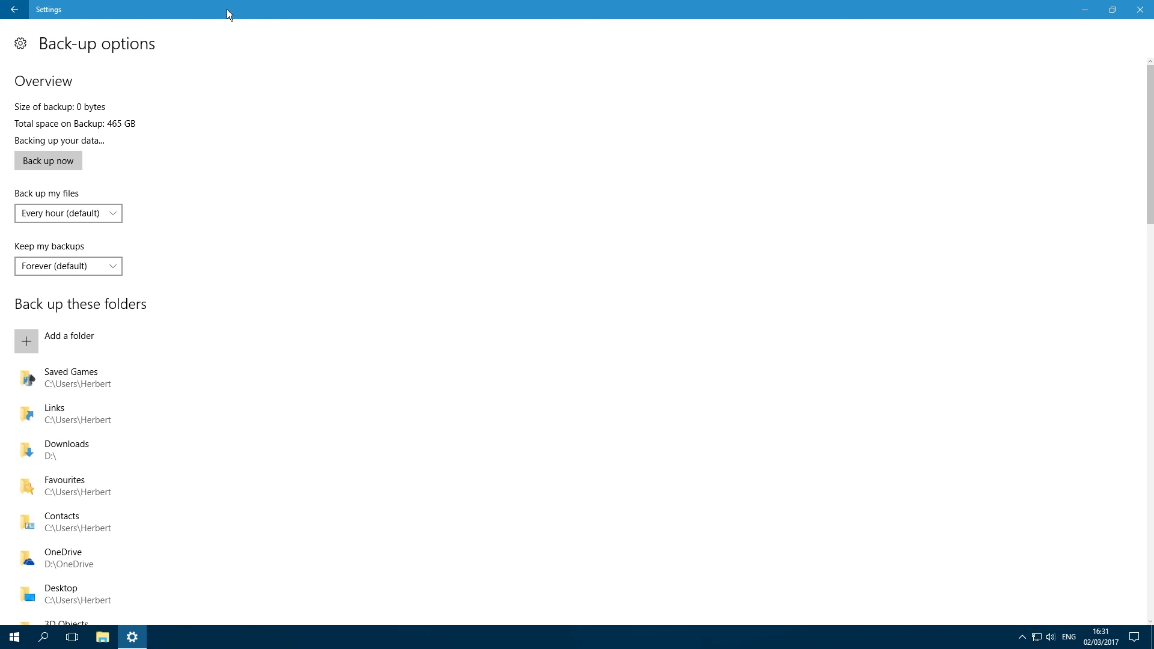
{"action": "left_click", "coordinate": [31, 345]}
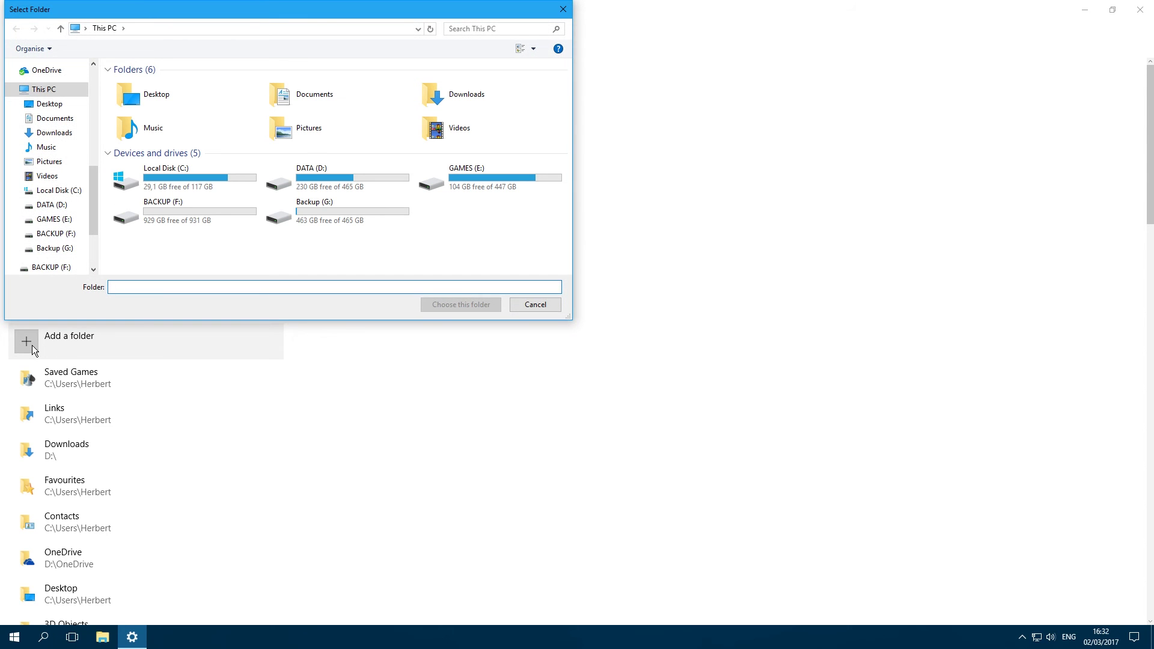
{"action": "left_click", "coordinate": [328, 174]}
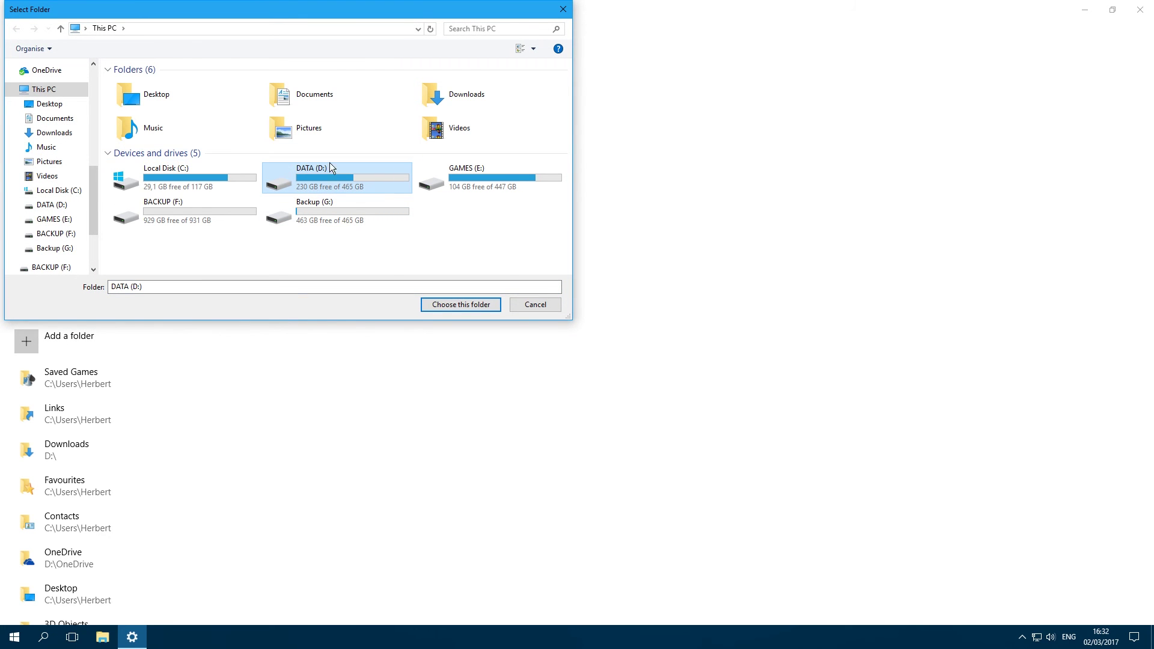
{"action": "left_click", "coordinate": [462, 305]}
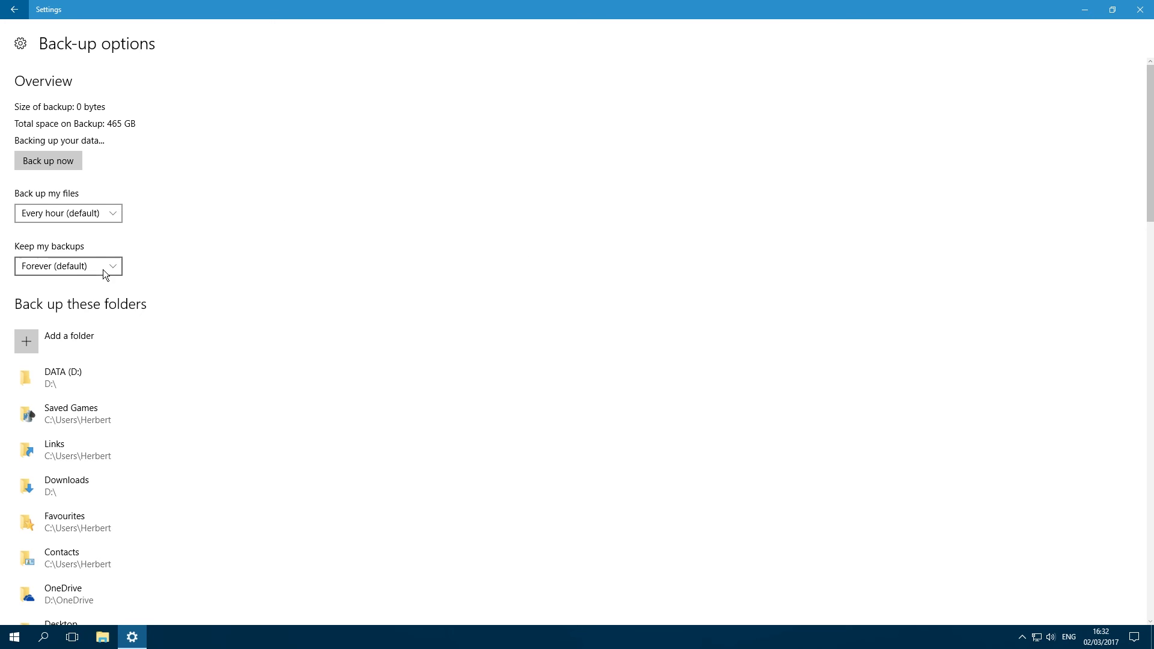
Start a File History backup with Back up now, then close Settings with Alt+F4
{"action": "left_click", "coordinate": [42, 161]}
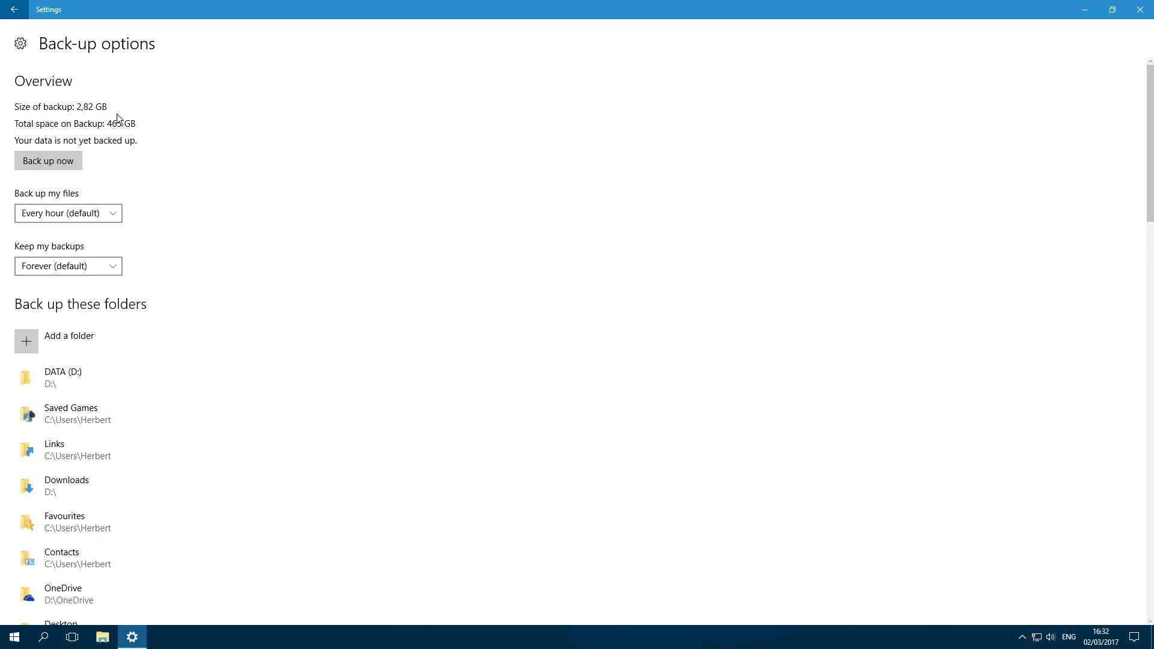
{"action": "key", "text": "alt+F4"}
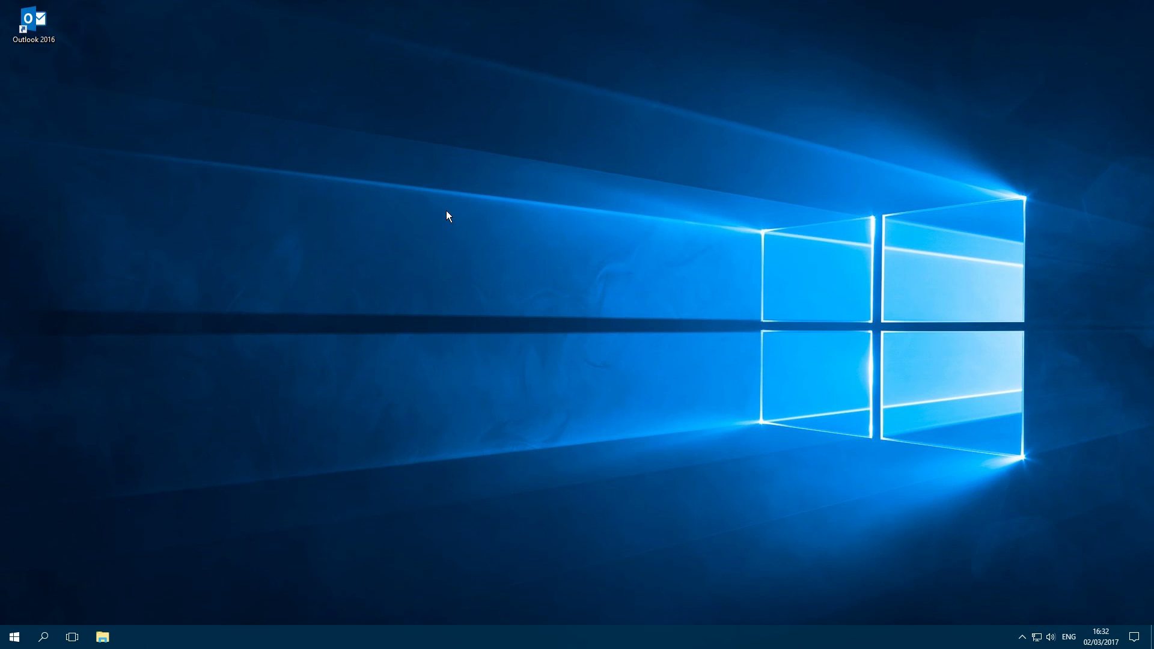